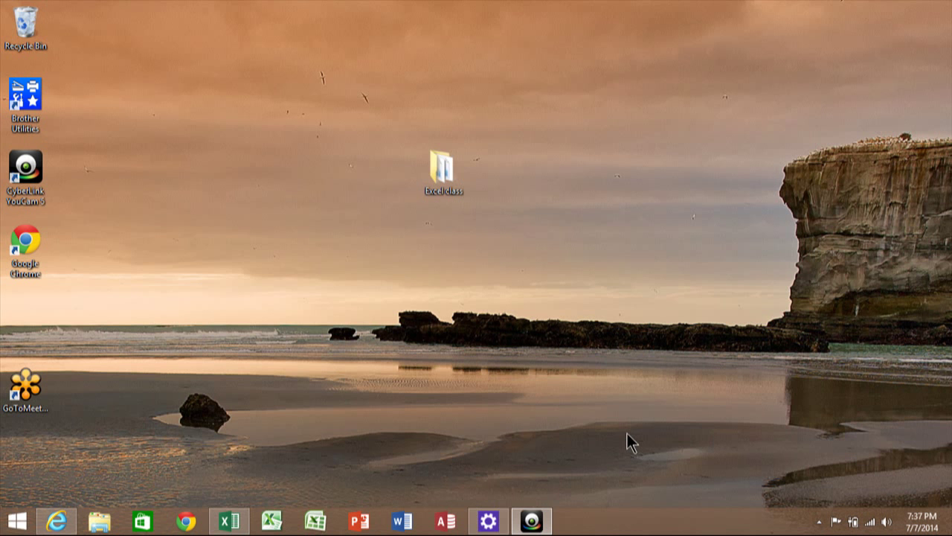
- Restore the Book1 Excel window from the taskbar to show the customer table
{"action": "left_click", "coordinate": [229, 521]}
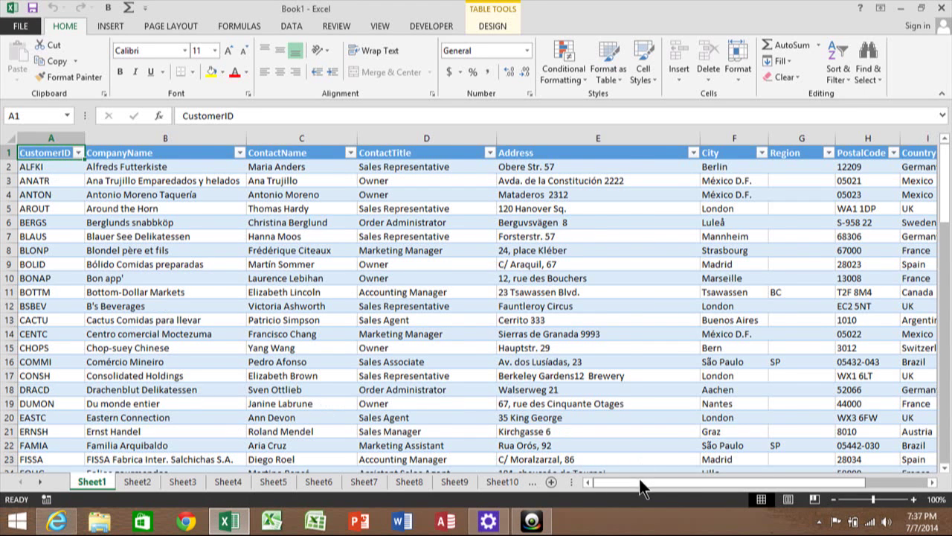
{"action": "left_click_drag", "start_coordinate": [641, 480], "coordinate": [600, 480]}
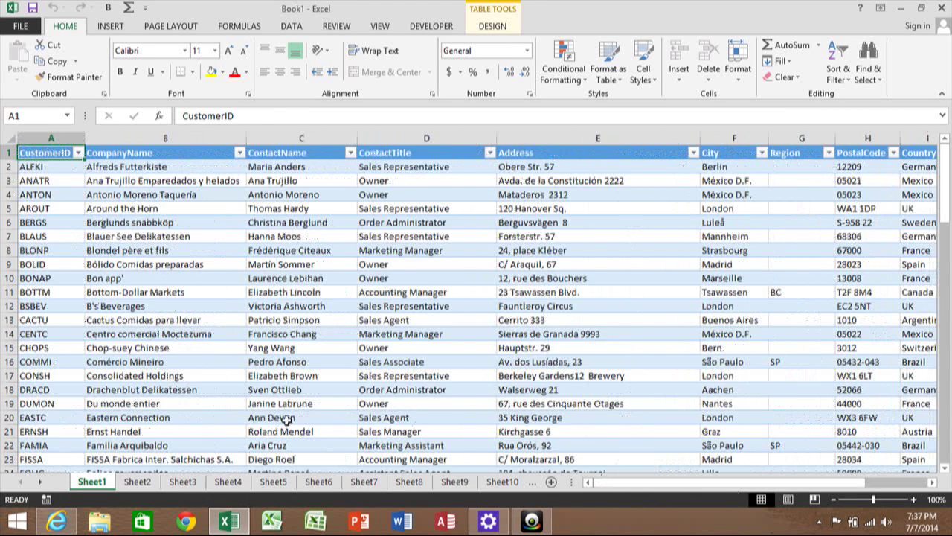
{"action": "left_click", "coordinate": [138, 481]}
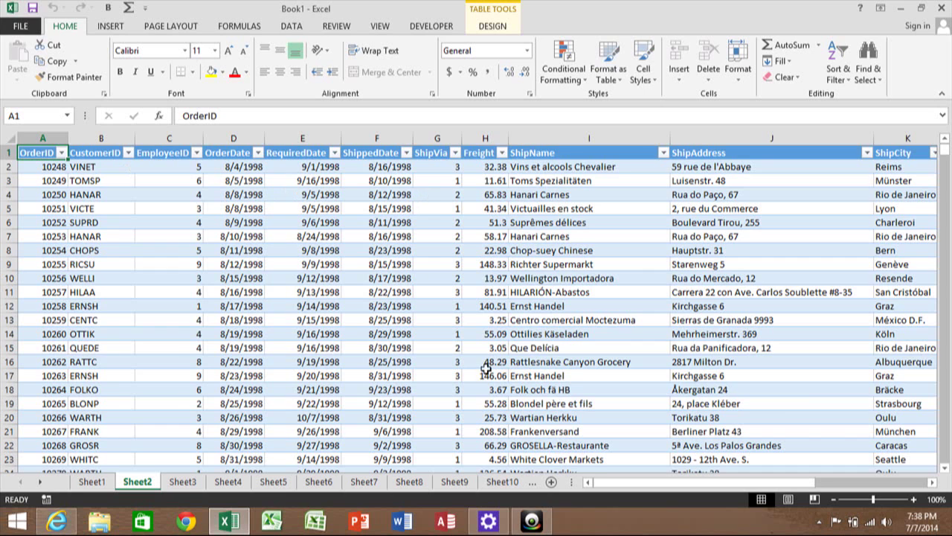
{"action": "left_click_drag", "start_coordinate": [630, 494], "coordinate": [612, 487]}
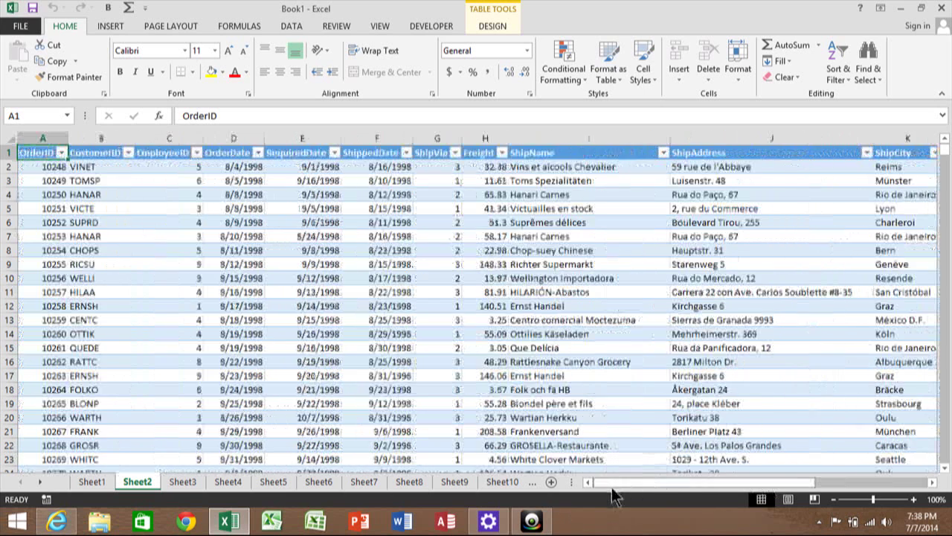
{"action": "left_click", "coordinate": [102, 214]}
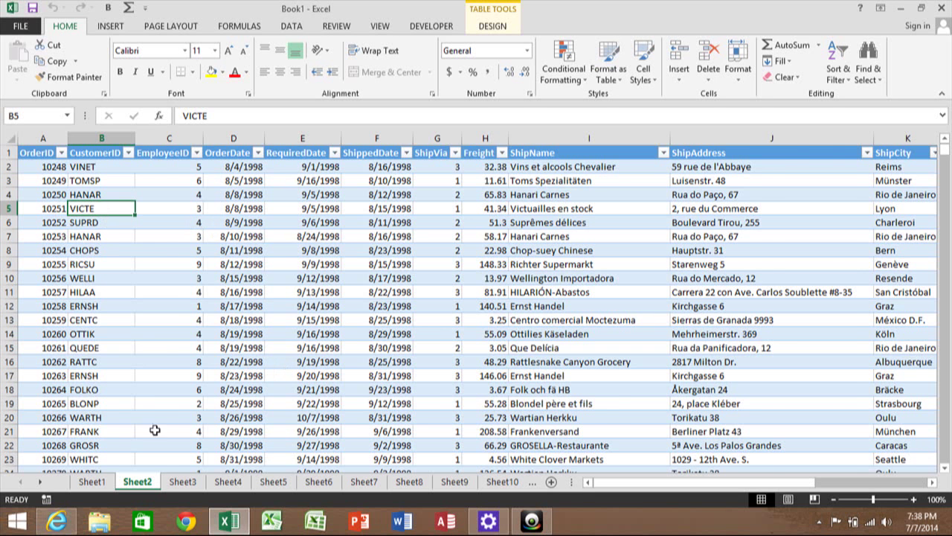
{"action": "left_click", "coordinate": [91, 481]}
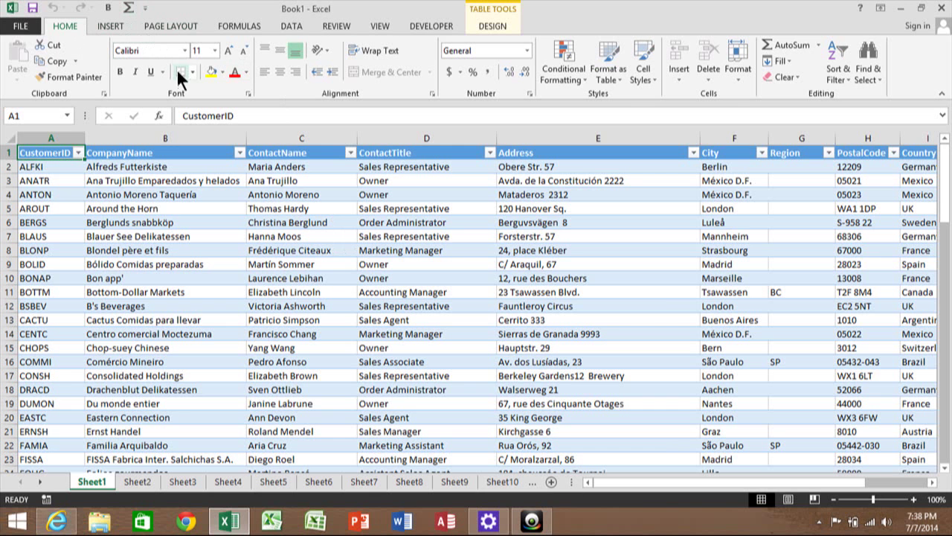
{"action": "left_click", "coordinate": [601, 78]}
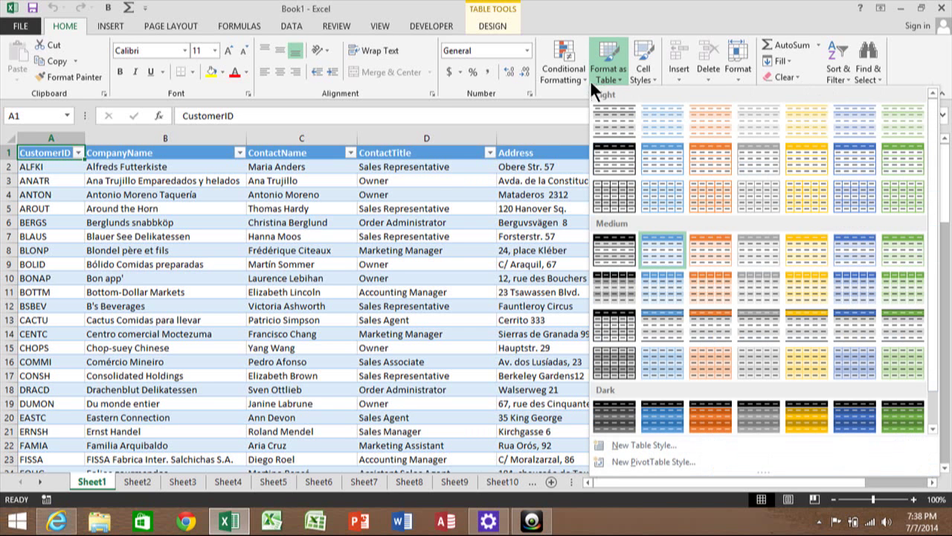
{"action": "left_click", "coordinate": [410, 237]}
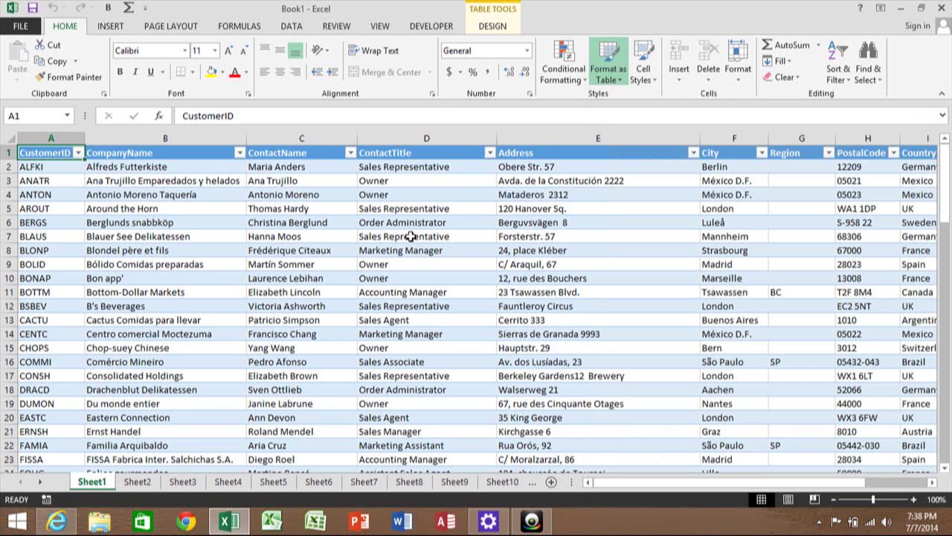
{"action": "left_click", "coordinate": [146, 484]}
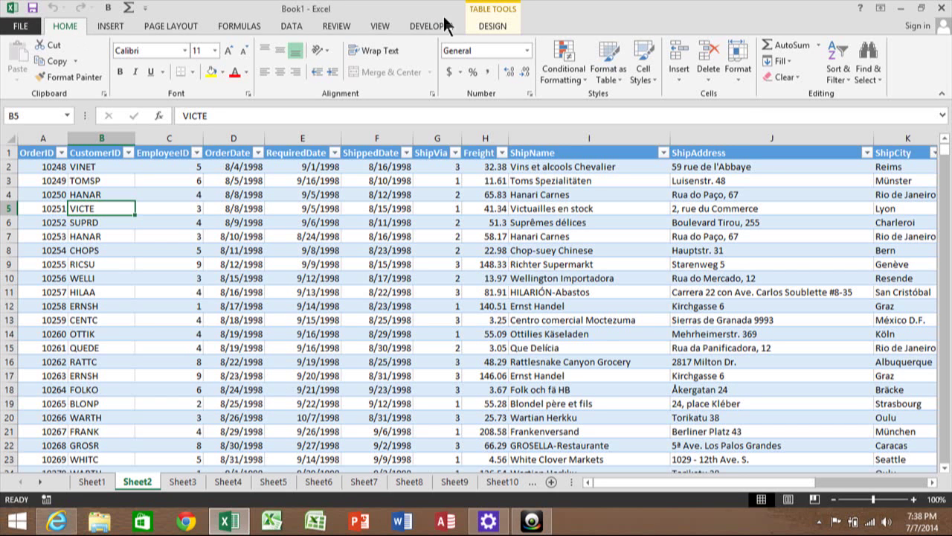
{"action": "left_click", "coordinate": [606, 75]}
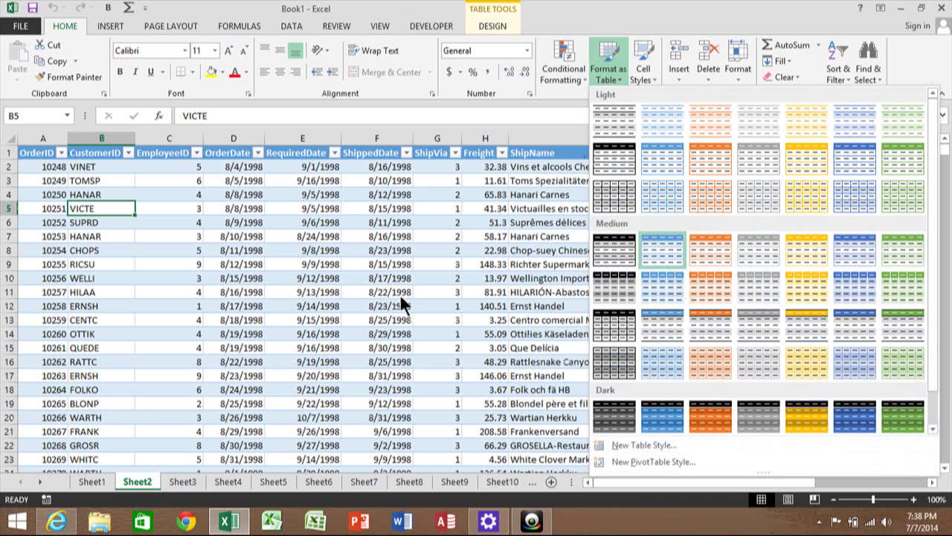
{"action": "left_click", "coordinate": [398, 293]}
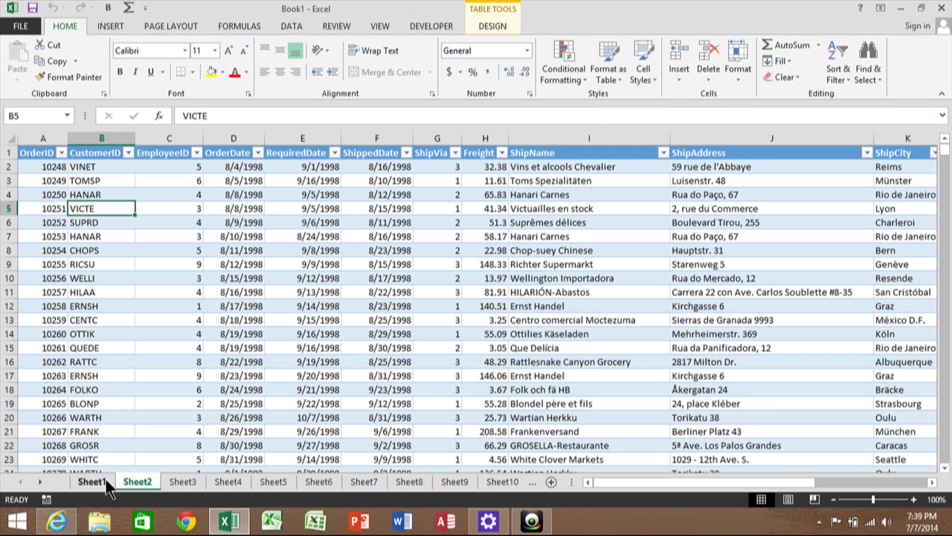
{"action": "left_click", "coordinate": [92, 482]}
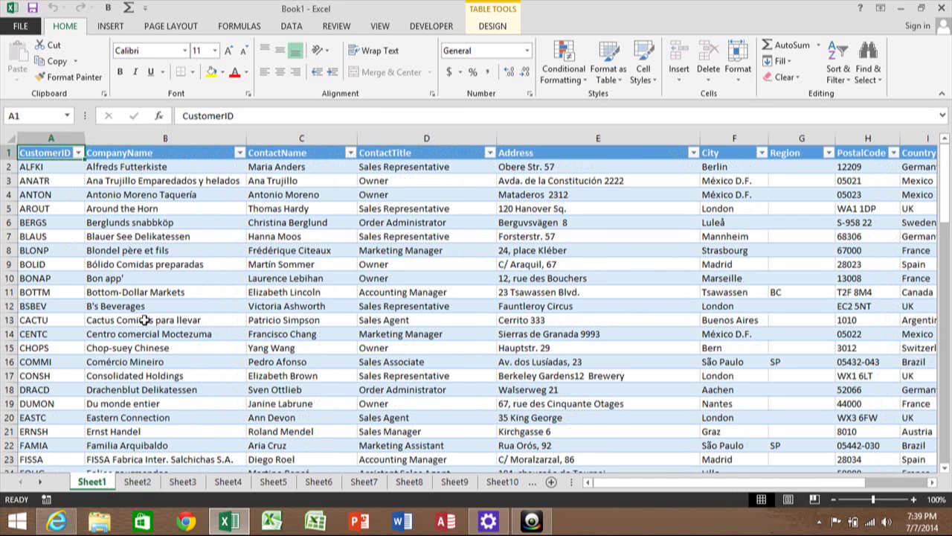
{"action": "left_click", "coordinate": [137, 484]}
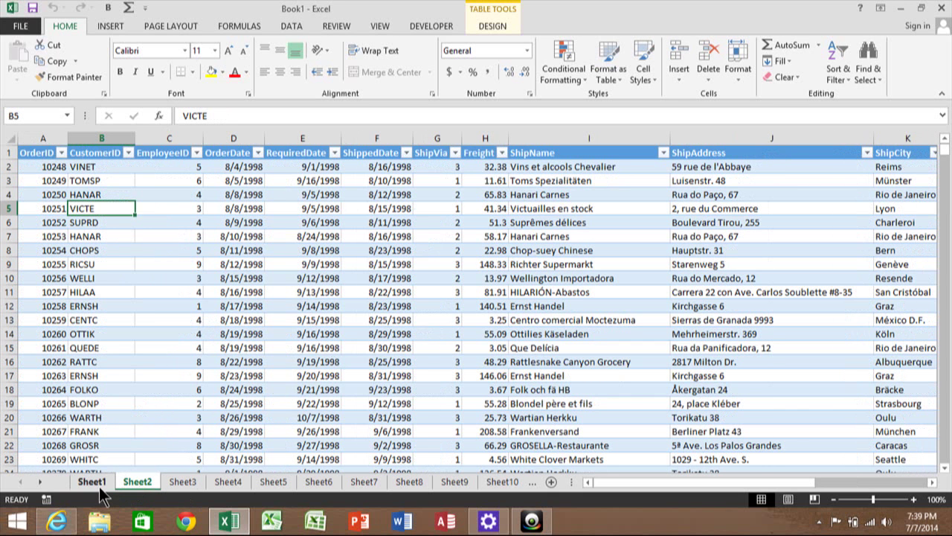
{"action": "left_click", "coordinate": [93, 485]}
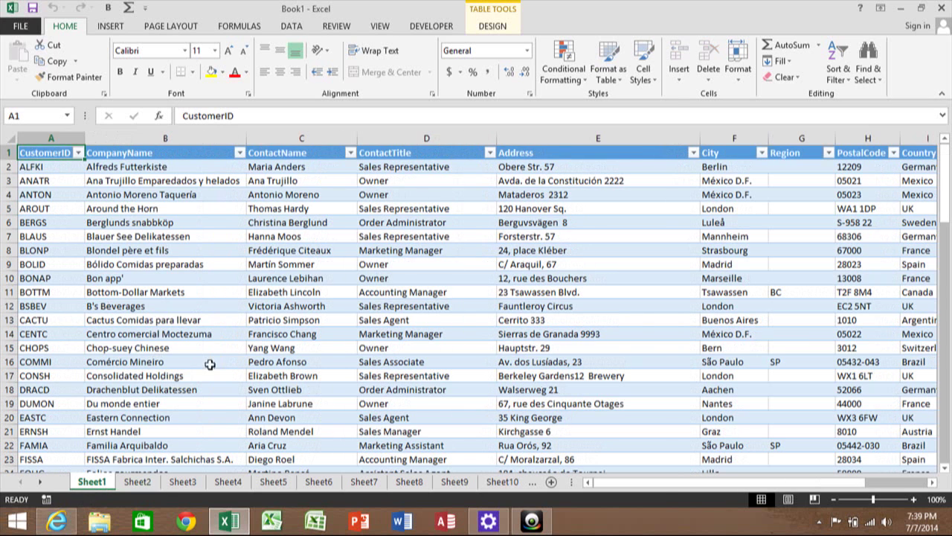
{"action": "left_click_drag", "start_coordinate": [662, 483], "coordinate": [621, 504]}
- After glancing at the Orders sheet, select a cell in Sheet1's Customers table and show the INSERT ribbon
{"action": "left_click", "coordinate": [124, 308]}
{"action": "left_click", "coordinate": [137, 482]}
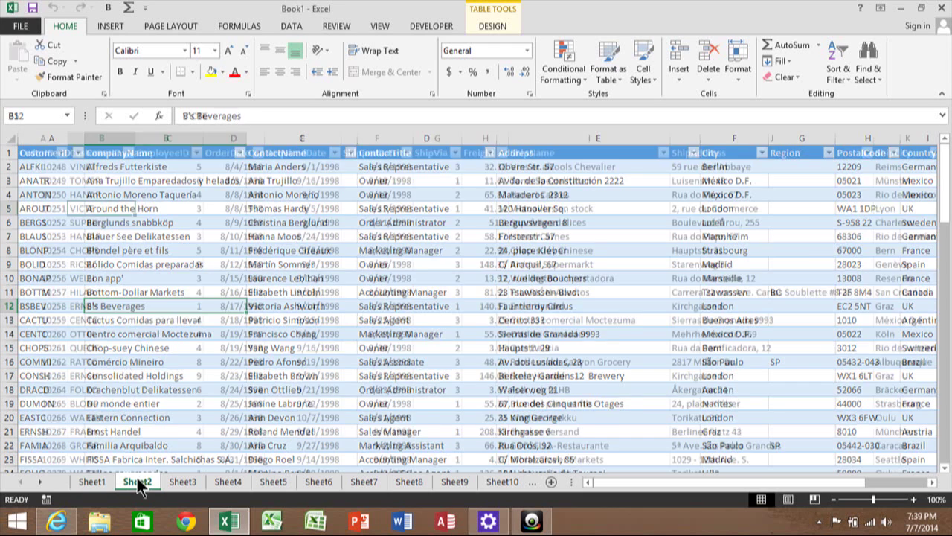
{"action": "left_click", "coordinate": [97, 485]}
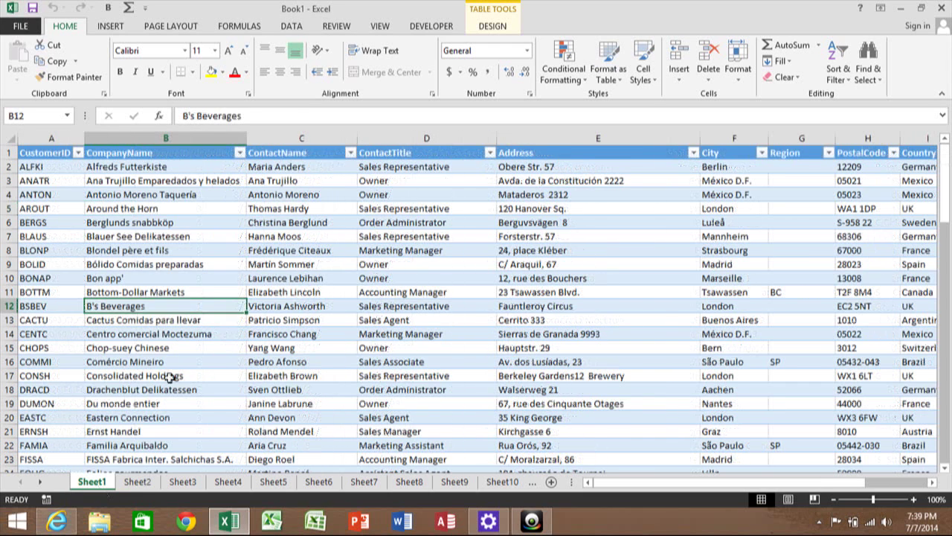
{"action": "left_click", "coordinate": [138, 265]}
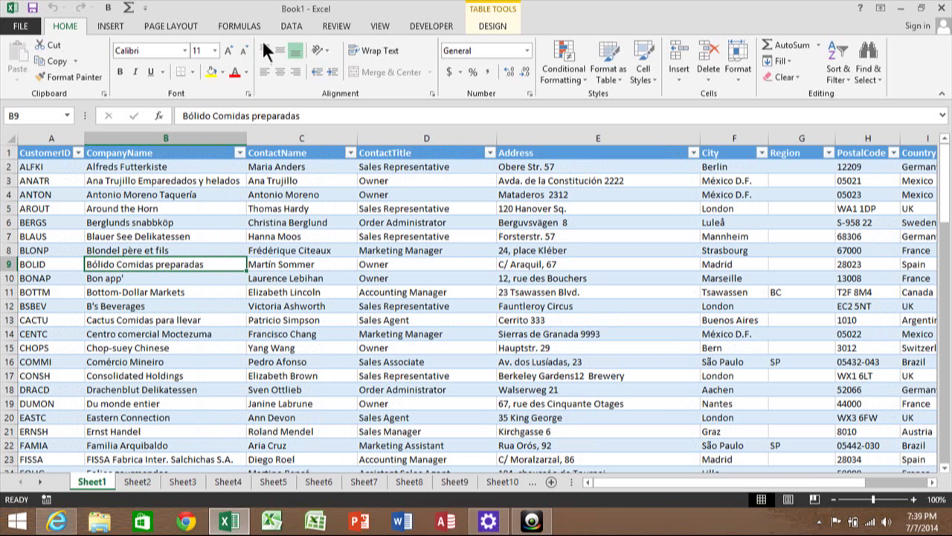
{"action": "left_click", "coordinate": [111, 27]}
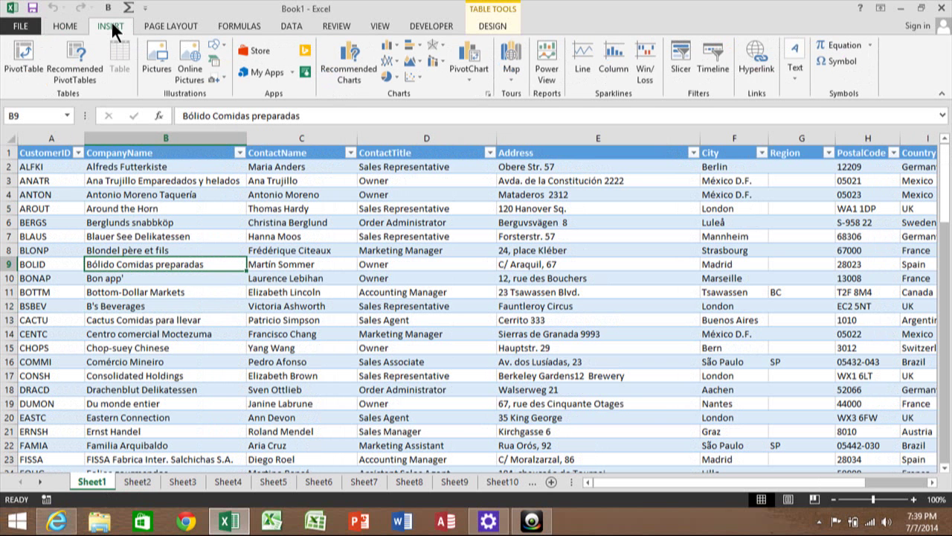
- Insert a PivotTable from Table_TABLES on a new worksheet with 'Add this data to the Data Model' checked
{"action": "left_click", "coordinate": [23, 57]}
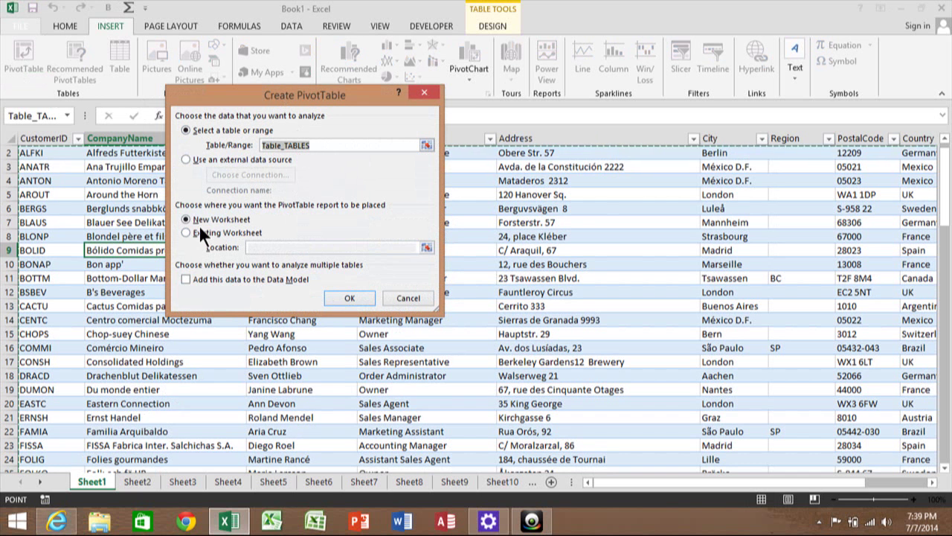
{"action": "left_click", "coordinate": [186, 279]}
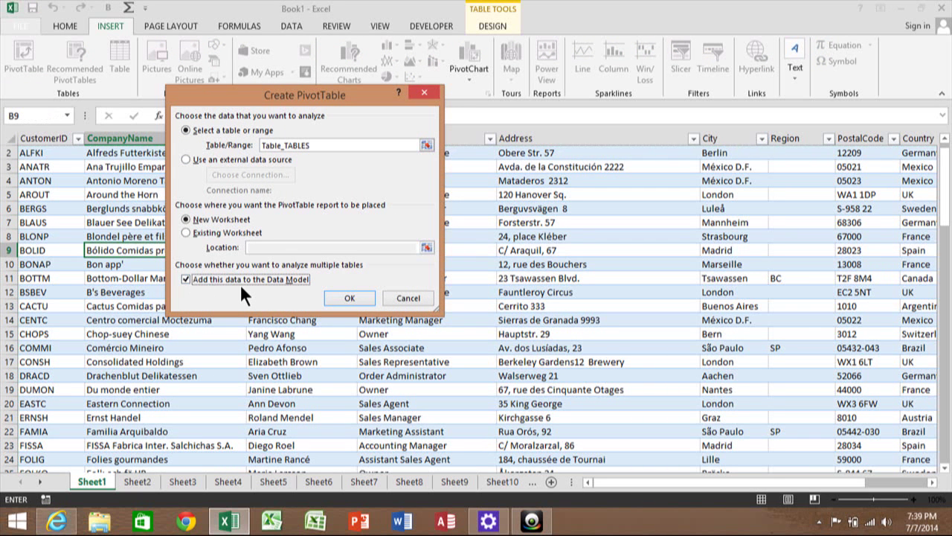
{"action": "left_click", "coordinate": [350, 298]}
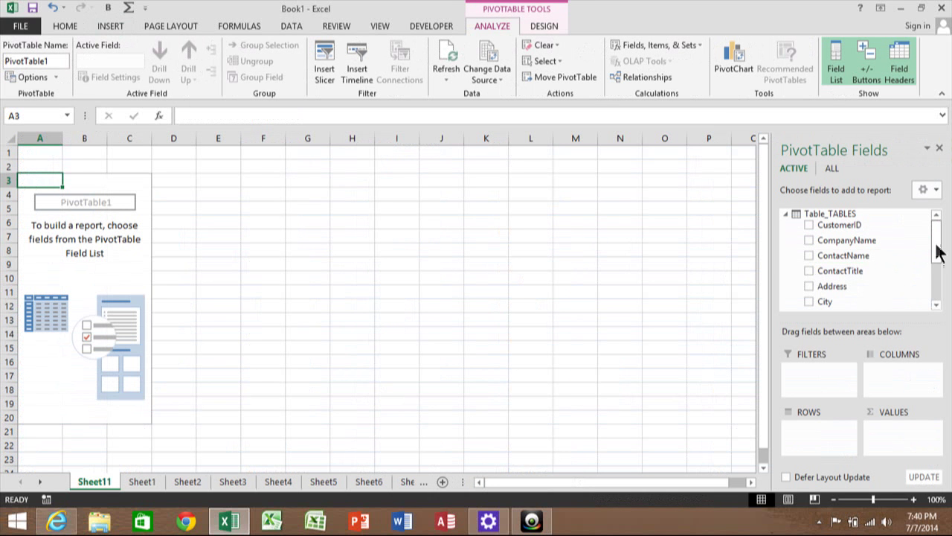
- Show fields from all tables and add CompanyName from Table_TABLES as the PivotTable row labels
{"action": "left_click_drag", "start_coordinate": [937, 253], "coordinate": [939, 220]}
{"action": "left_click", "coordinate": [831, 168]}
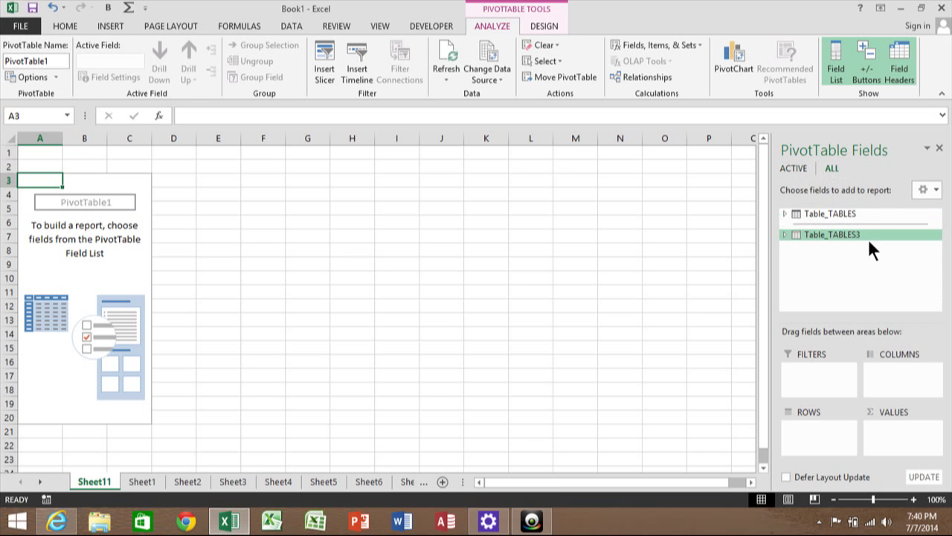
{"action": "left_click", "coordinate": [785, 214]}
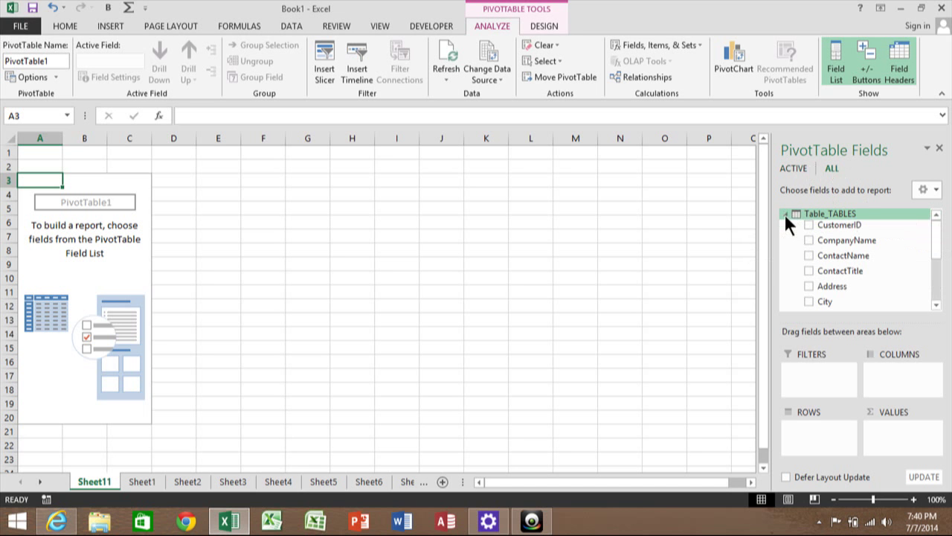
{"action": "left_click_drag", "start_coordinate": [935, 243], "coordinate": [939, 298]}
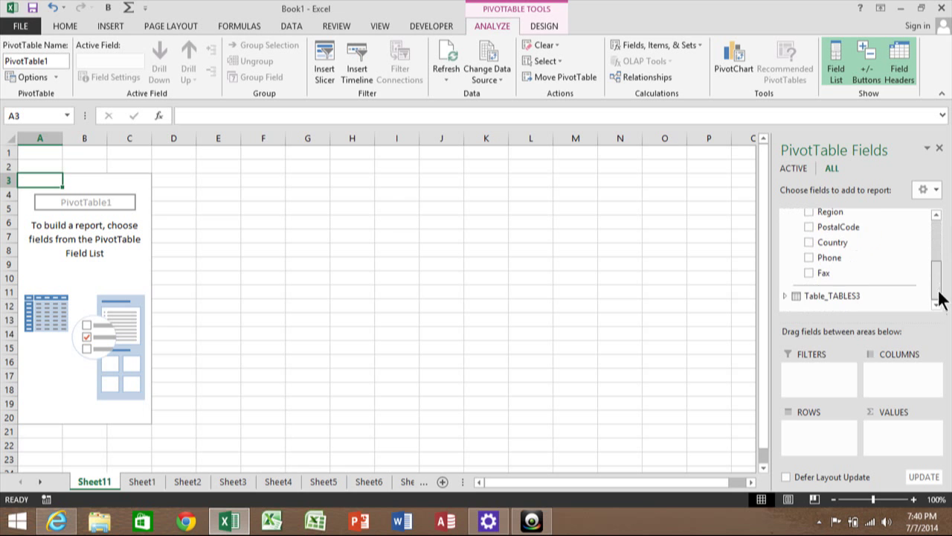
{"action": "left_click", "coordinate": [785, 296]}
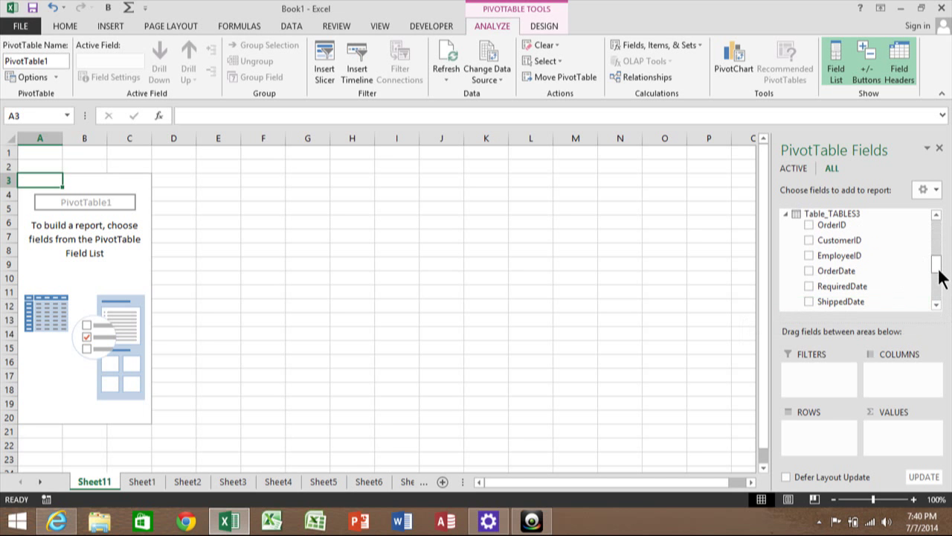
{"action": "left_click_drag", "start_coordinate": [939, 277], "coordinate": [937, 228]}
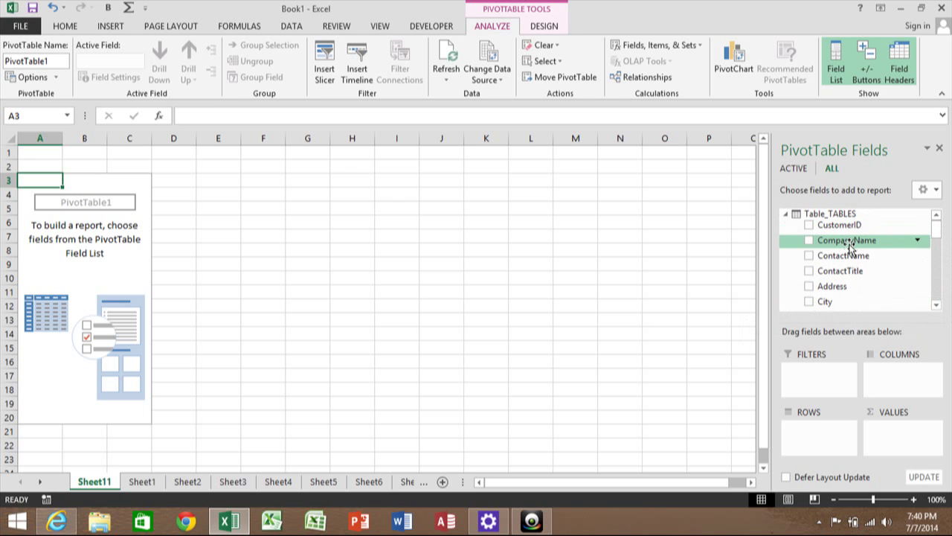
{"action": "left_click_drag", "start_coordinate": [850, 247], "coordinate": [817, 432]}
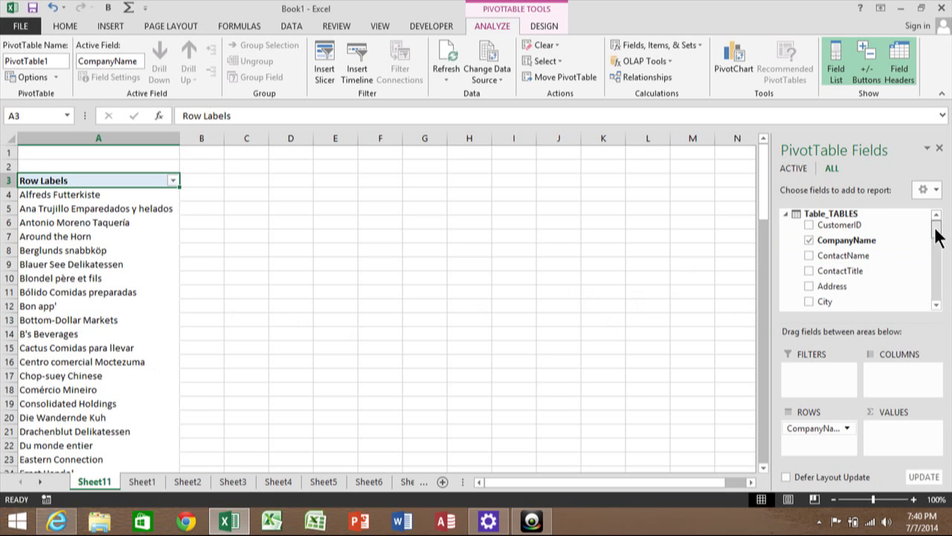
- Add orderamount from Table_TABLES3 to VALUES as Sum of orderamount
{"action": "left_click_drag", "start_coordinate": [936, 233], "coordinate": [942, 297]}
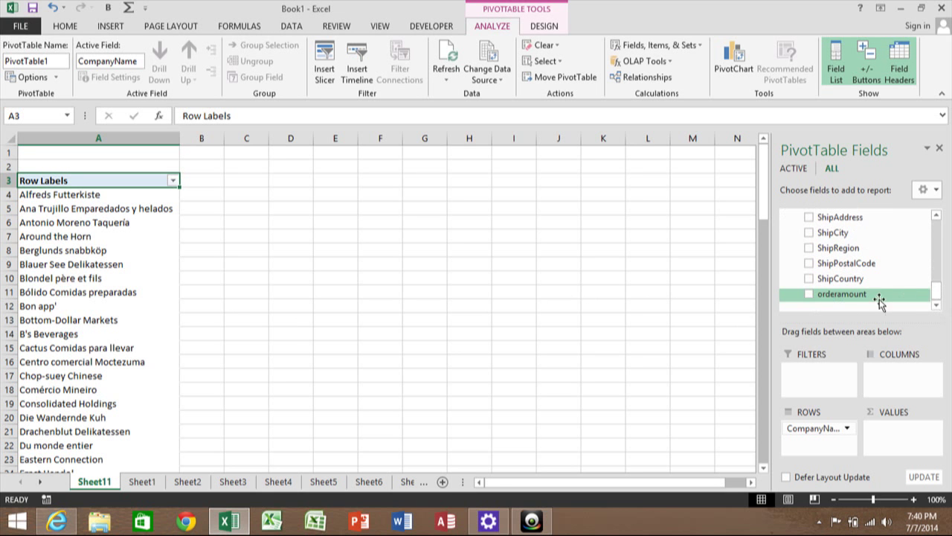
{"action": "left_click_drag", "start_coordinate": [827, 298], "coordinate": [902, 446]}
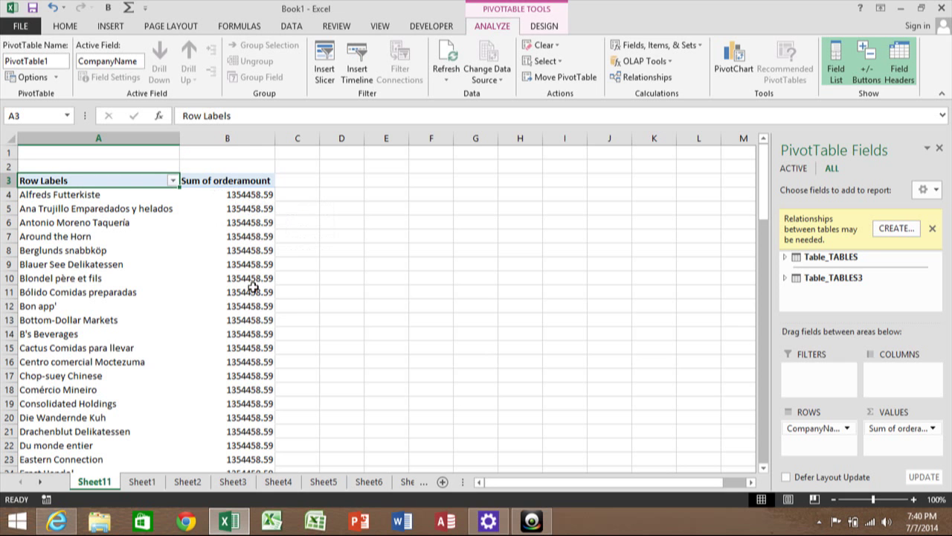
- Create a relationship linking Table_TABLES3's CustomerID column to Table_TABLES's CustomerID
{"action": "mouse_move", "coordinate": [253, 286]}
{"action": "left_click", "coordinate": [890, 230]}
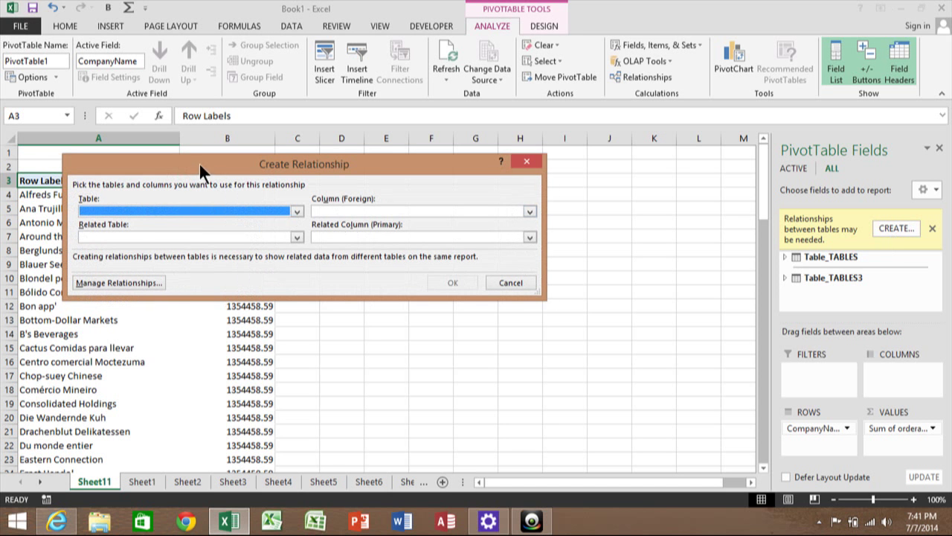
{"action": "left_click_drag", "start_coordinate": [198, 165], "coordinate": [211, 165]}
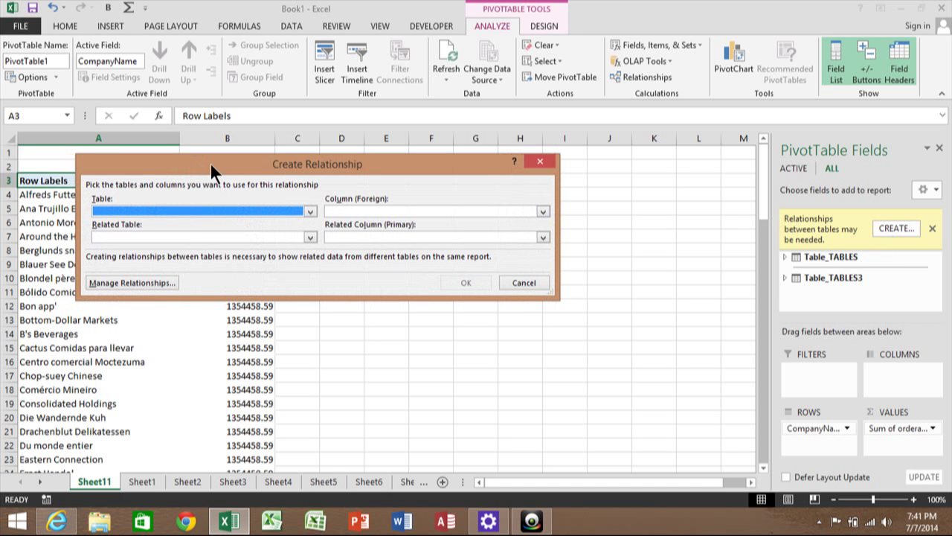
{"action": "left_click", "coordinate": [309, 212]}
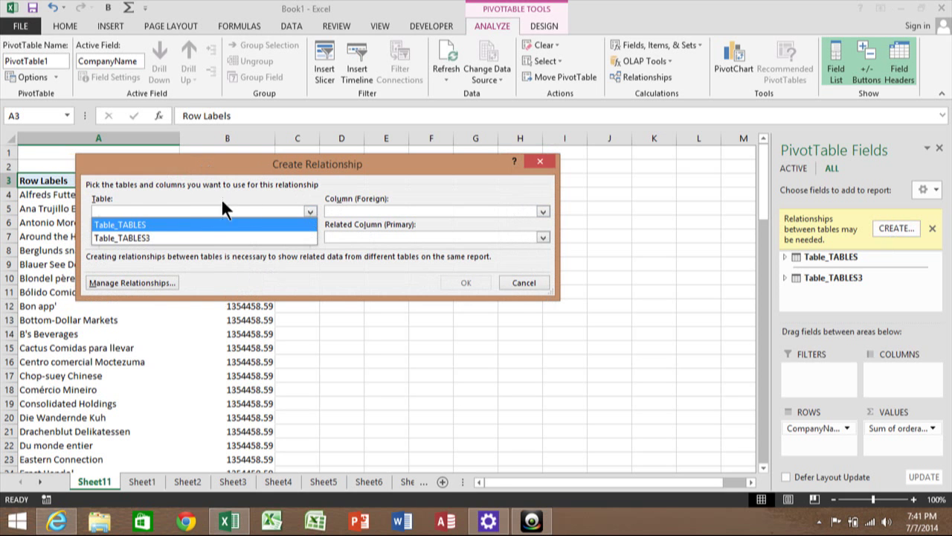
{"action": "left_click", "coordinate": [170, 237]}
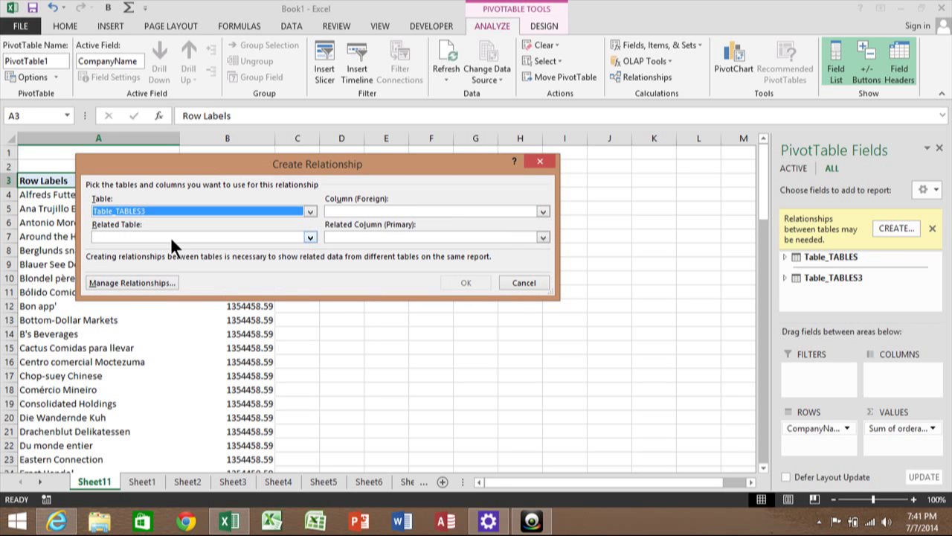
{"action": "left_click", "coordinate": [546, 209]}
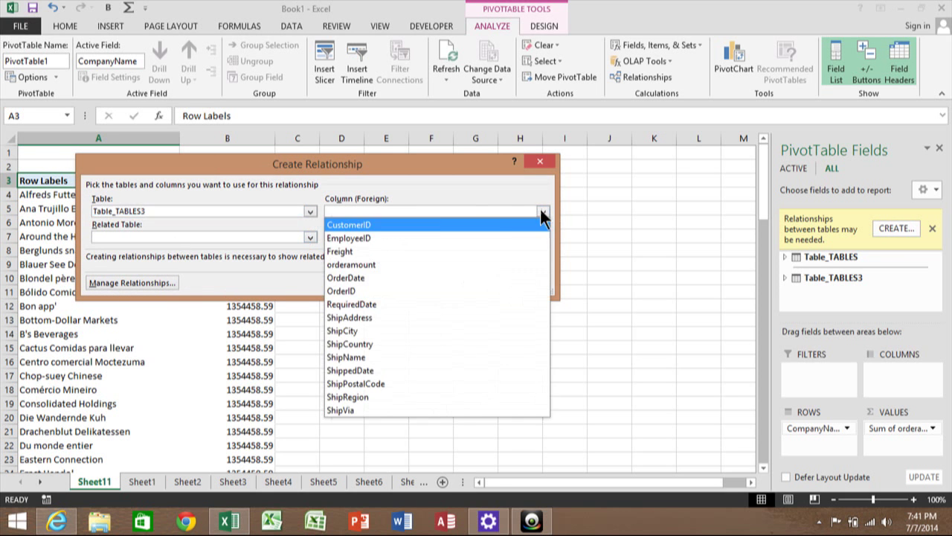
{"action": "left_click", "coordinate": [390, 226]}
{"action": "left_click", "coordinate": [311, 237]}
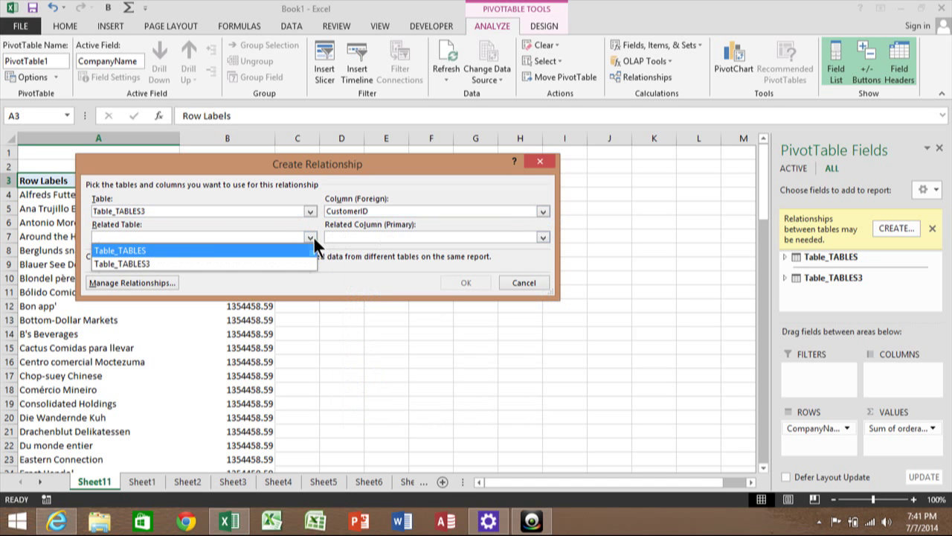
{"action": "left_click", "coordinate": [178, 250]}
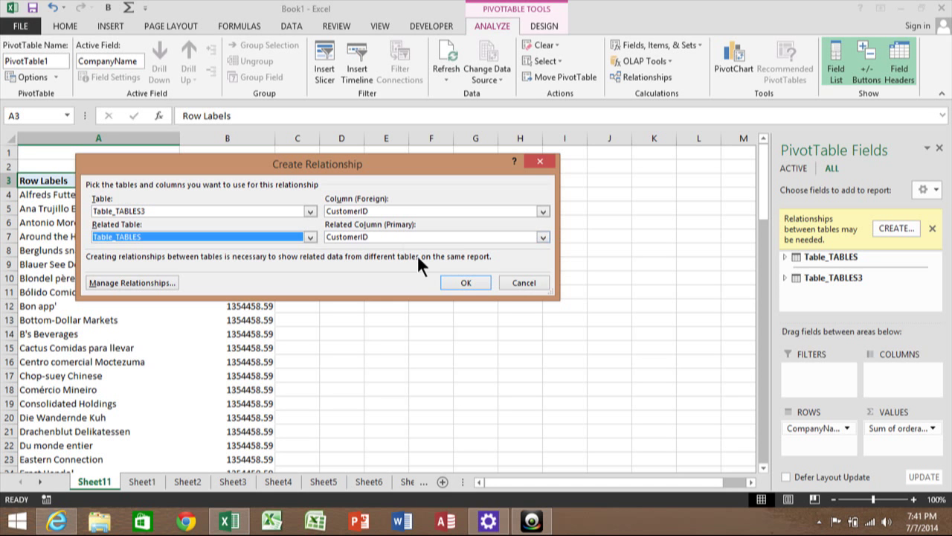
{"action": "left_click", "coordinate": [466, 282]}
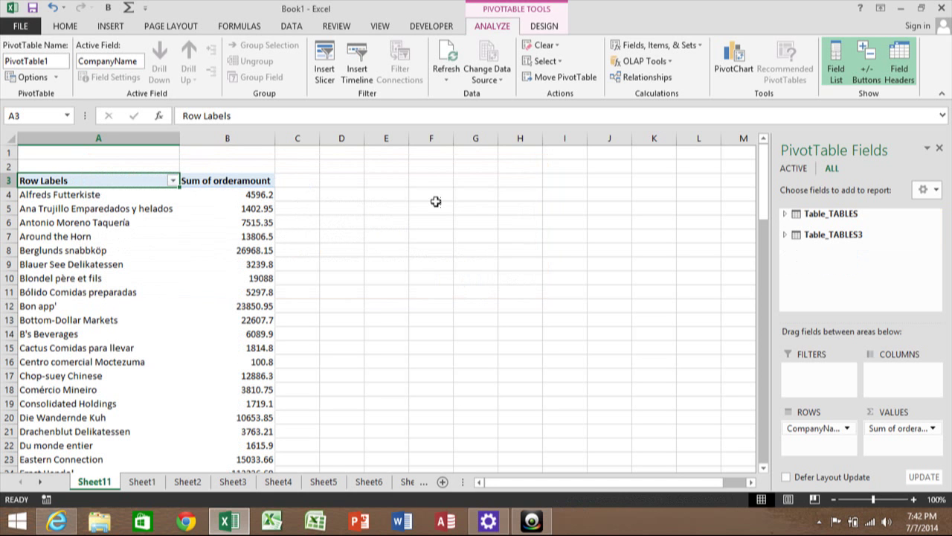
- Add Table_TABLES3's orderamount to VALUES again, creating Sum of orderamount2
{"action": "left_click", "coordinate": [784, 234]}
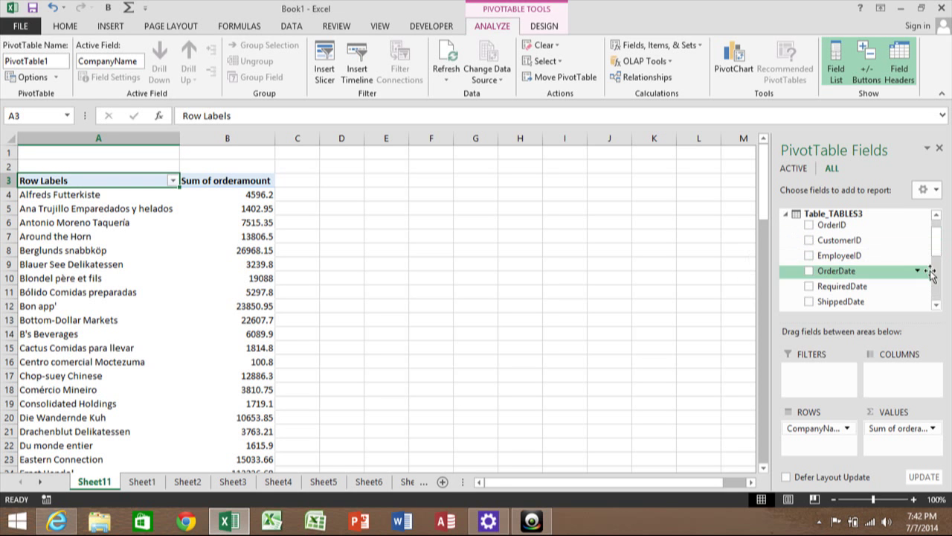
{"action": "left_click_drag", "start_coordinate": [935, 234], "coordinate": [941, 302]}
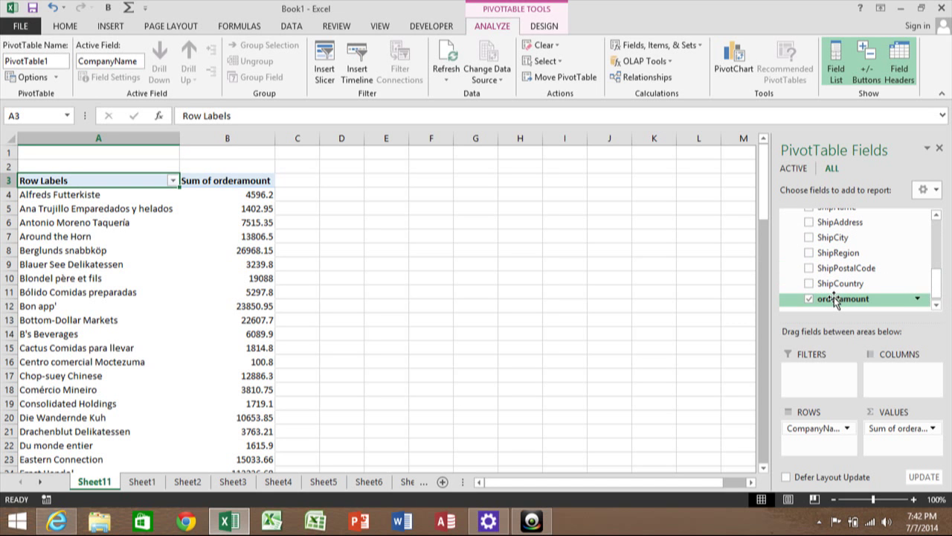
{"action": "left_click_drag", "start_coordinate": [835, 299], "coordinate": [907, 455]}
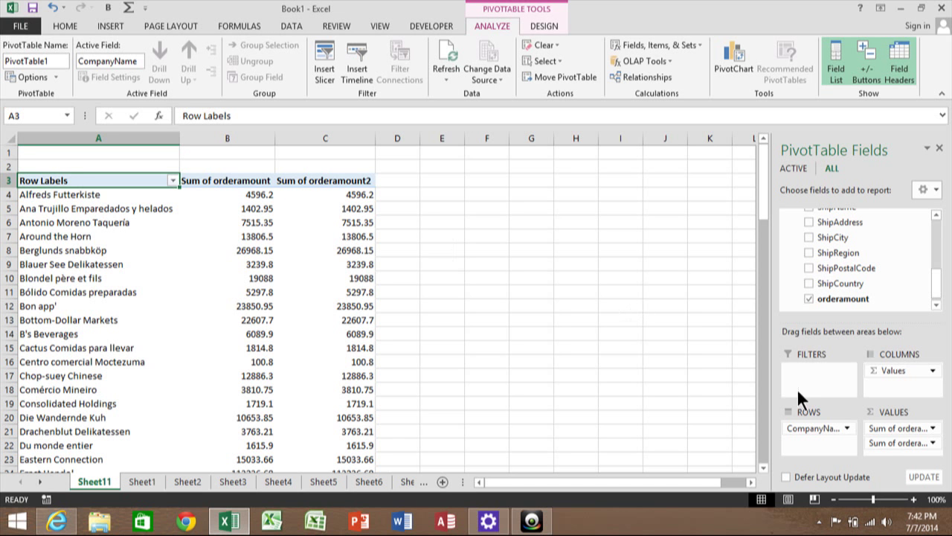
- Set the second value field to summarize by Count, giving Count of orderamount2 totalling 830
{"action": "left_click", "coordinate": [933, 443]}
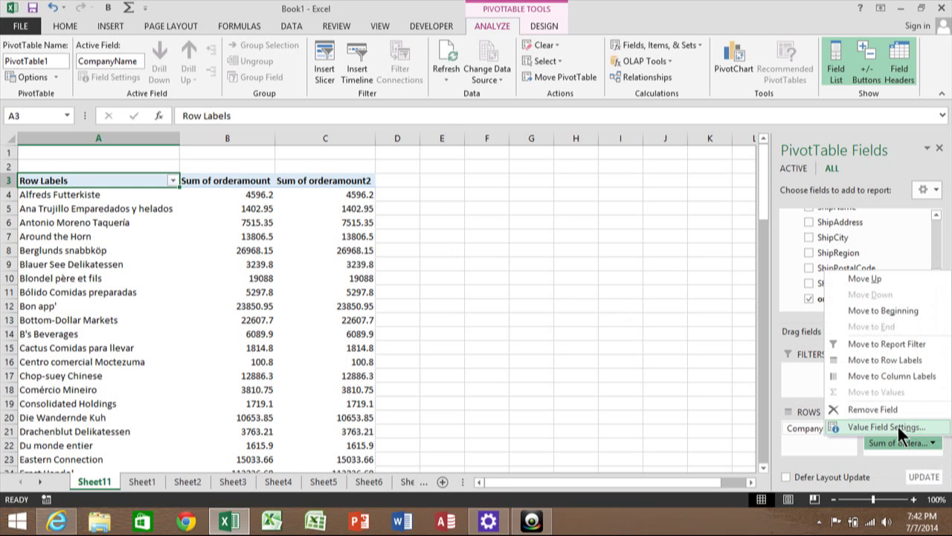
{"action": "left_click", "coordinate": [899, 428]}
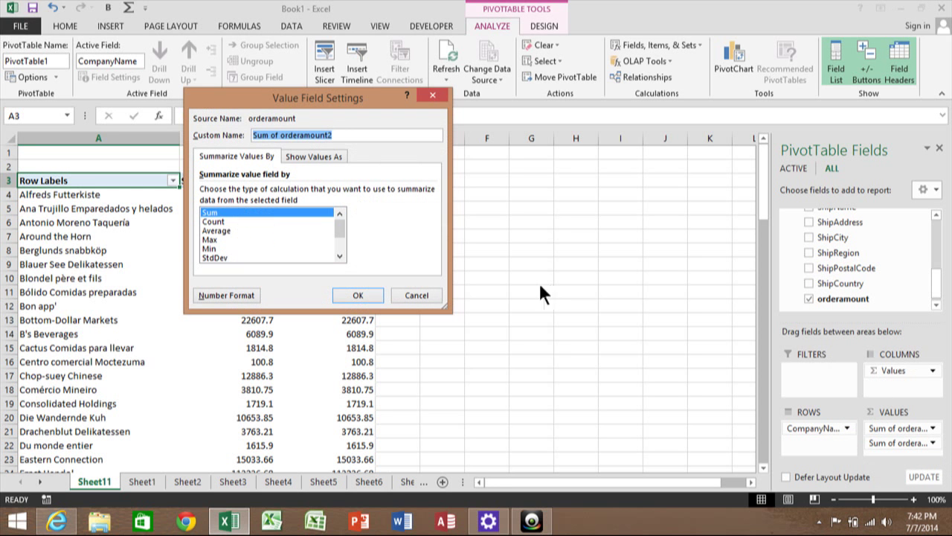
{"action": "left_click", "coordinate": [226, 222]}
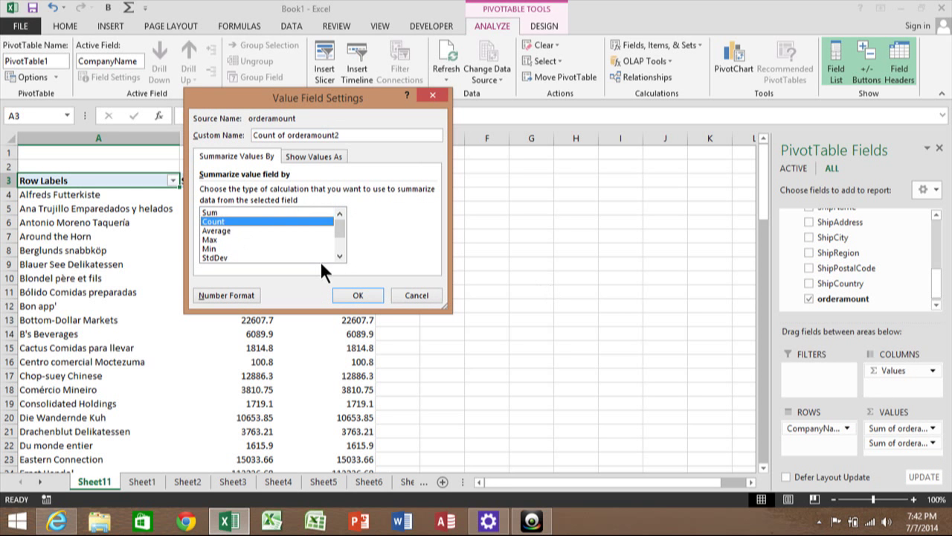
{"action": "left_click", "coordinate": [356, 296]}
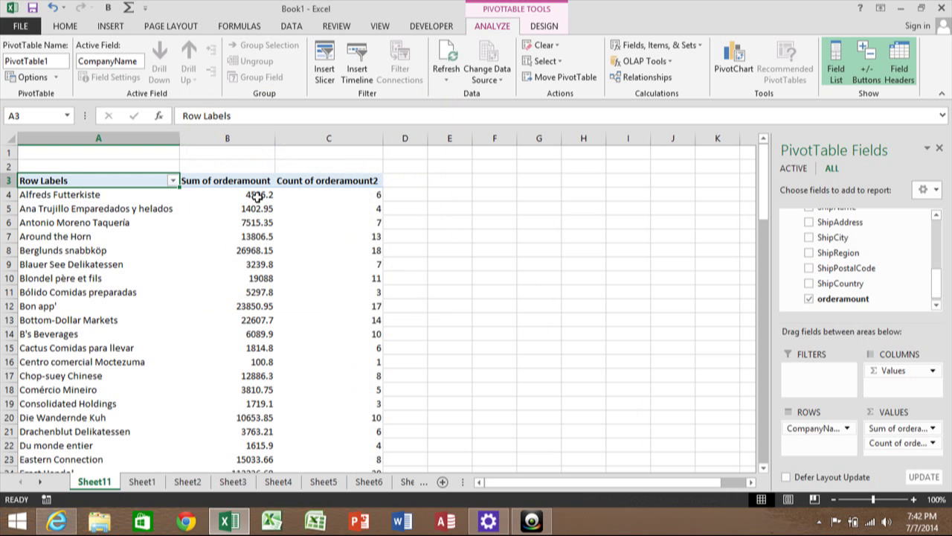
{"action": "mouse_move", "coordinate": [257, 195]}
{"action": "left_click_drag", "start_coordinate": [761, 207], "coordinate": [750, 173]}
- Compare Sheet1's Customers table (cell A3, ANATR) with Sheet2's Orders, finishing on Sheet1
{"action": "left_click", "coordinate": [145, 482]}
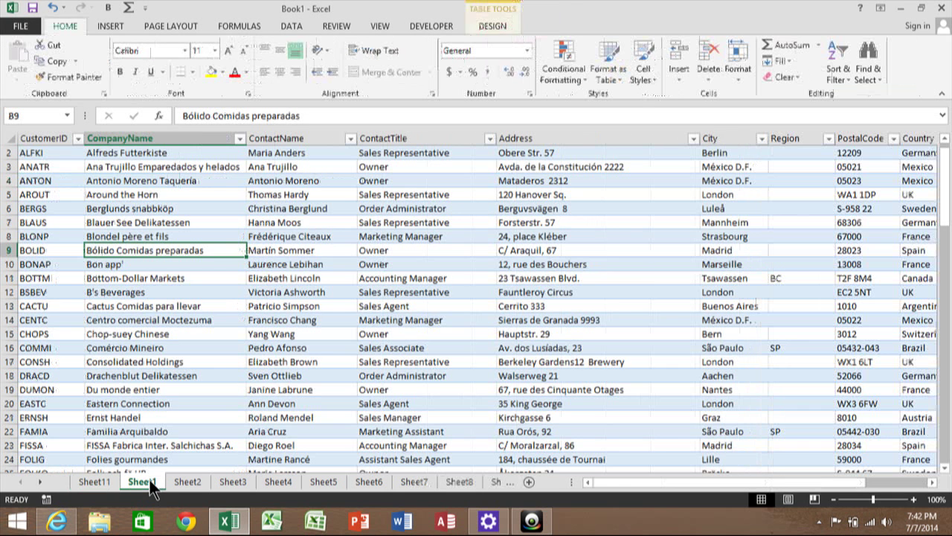
{"action": "left_click", "coordinate": [188, 482]}
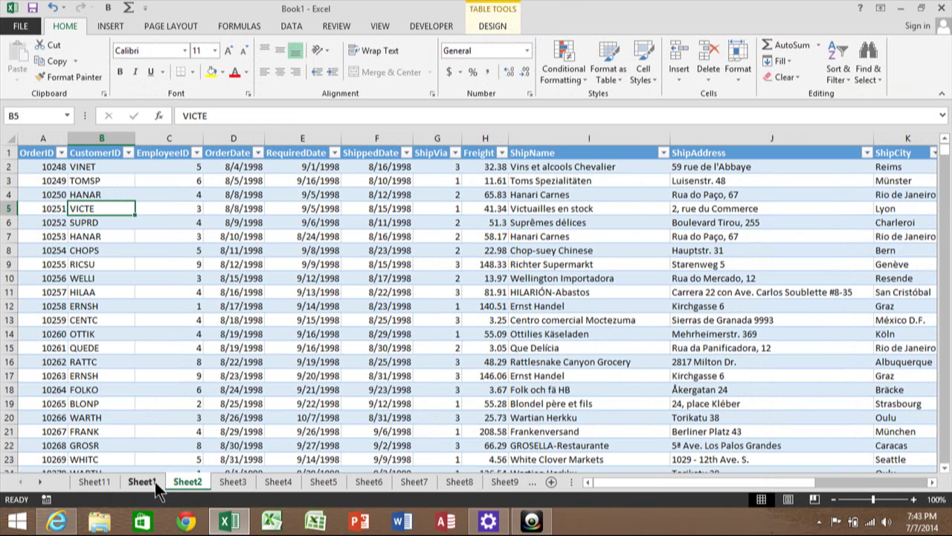
{"action": "left_click", "coordinate": [152, 483]}
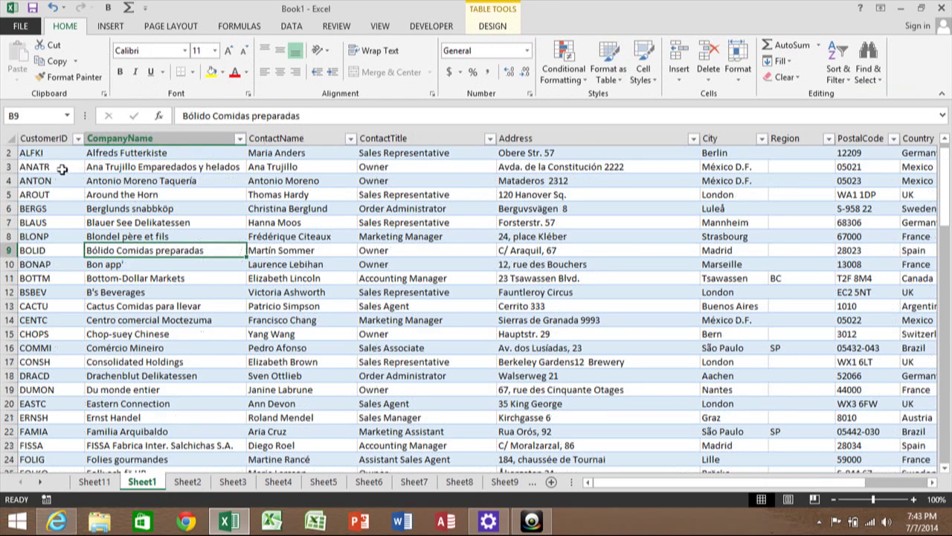
{"action": "left_click", "coordinate": [63, 168]}
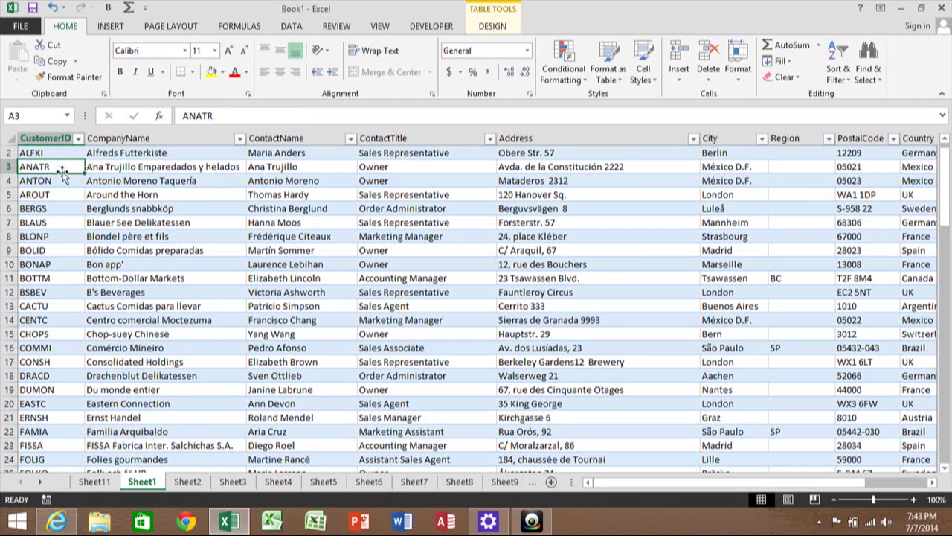
{"action": "left_click", "coordinate": [190, 482]}
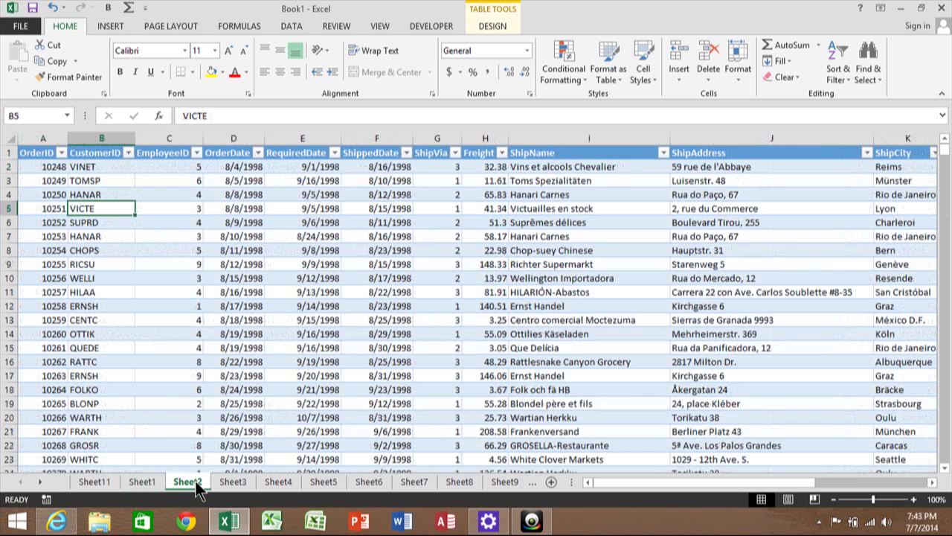
{"action": "left_click", "coordinate": [140, 482]}
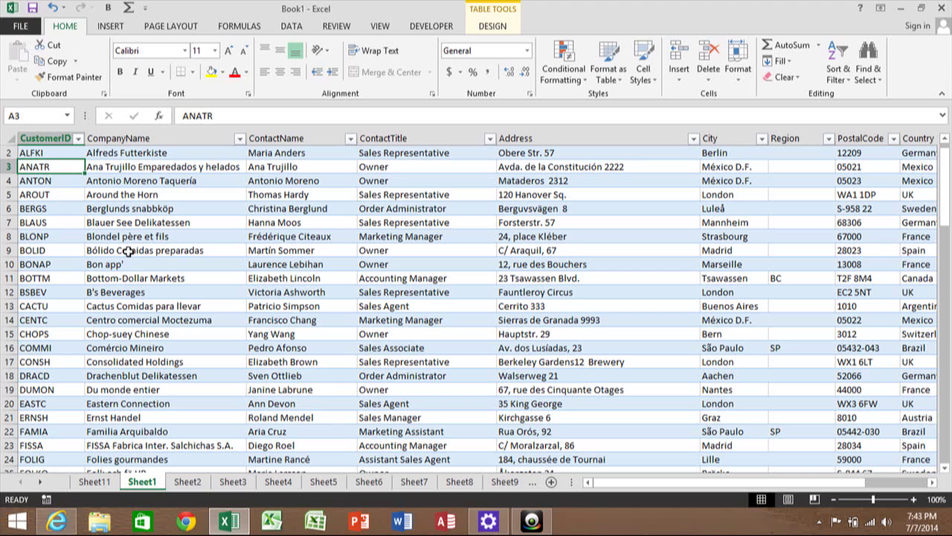
{"action": "left_click_drag", "start_coordinate": [946, 187], "coordinate": [946, 145]}
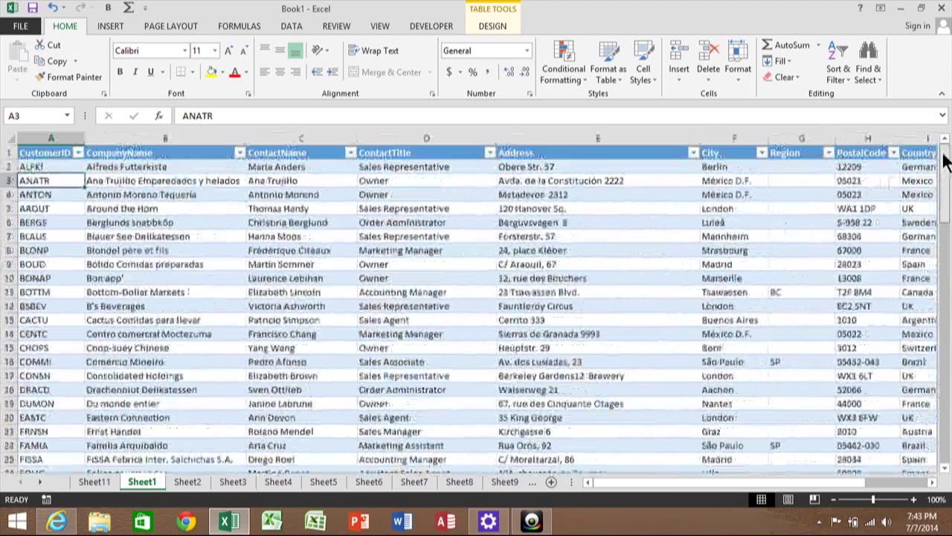